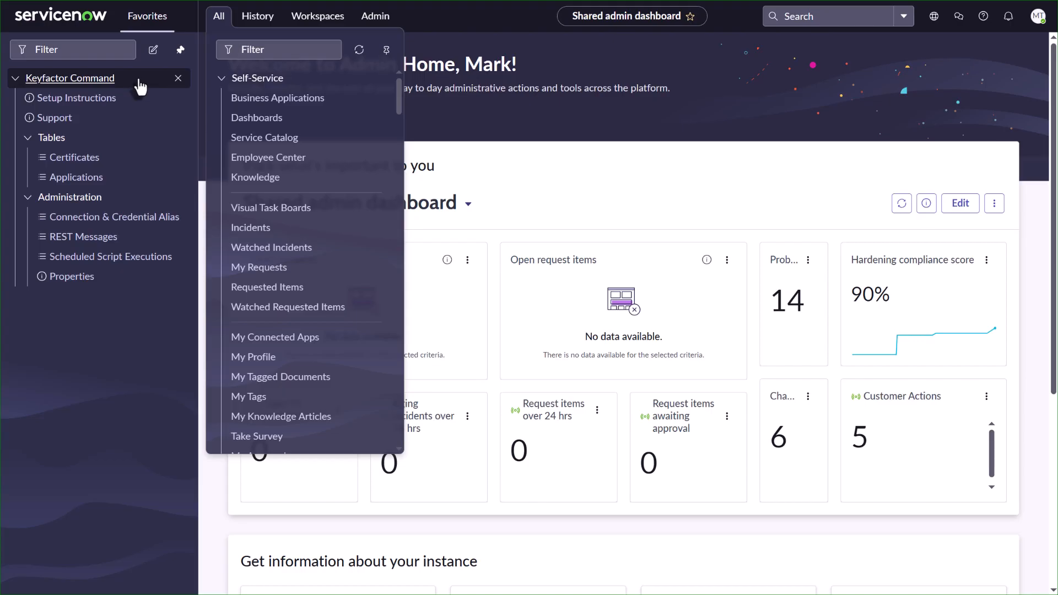
- Open the Keyfactor Command setup instructions, start the guided setup, and review its task sections
left_click(78, 99)
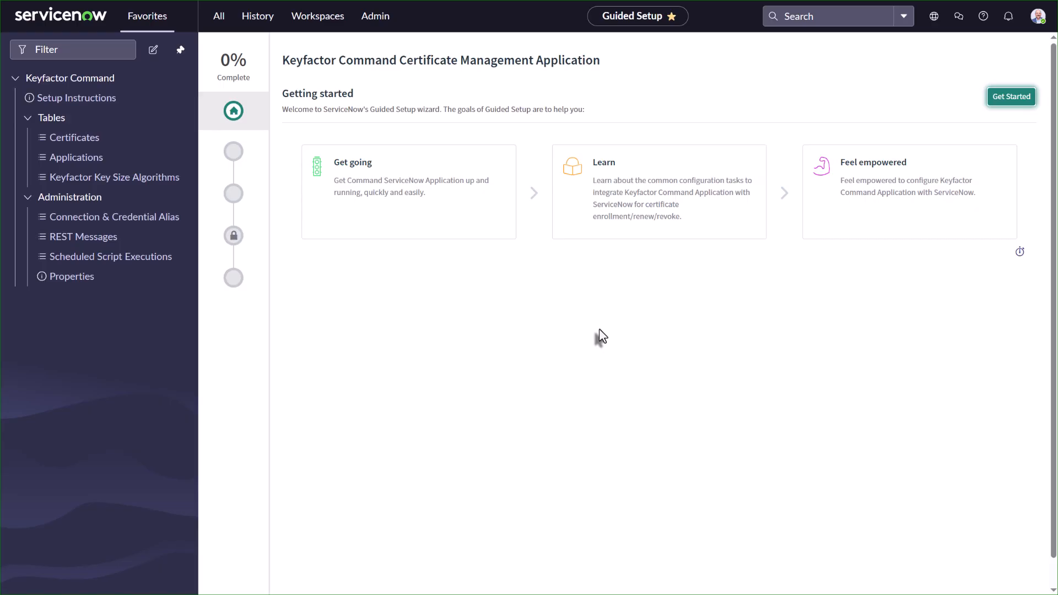
left_click(1013, 97)
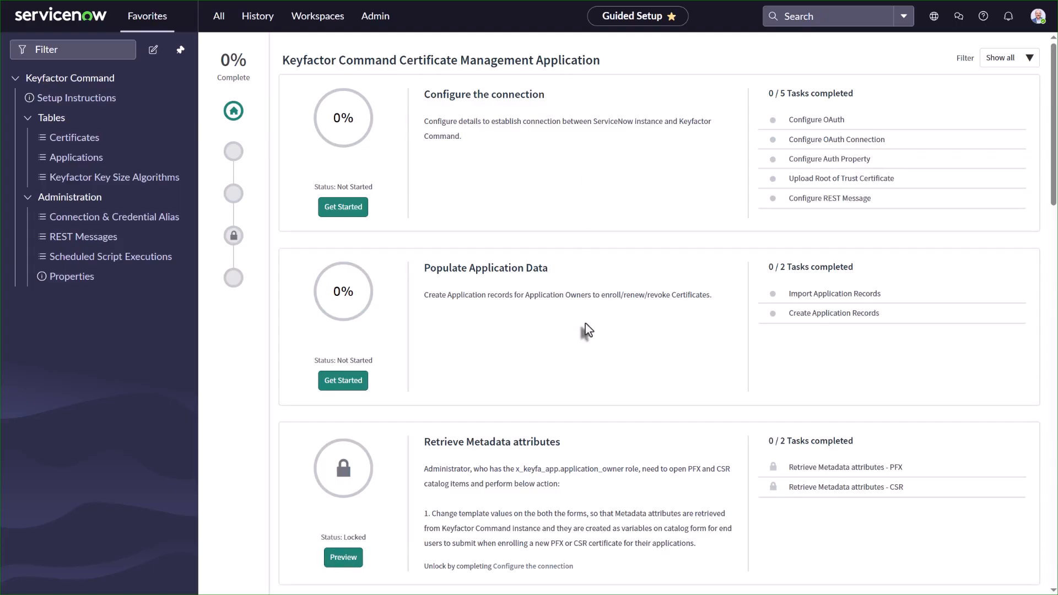
scroll(586, 323, "down", 3)
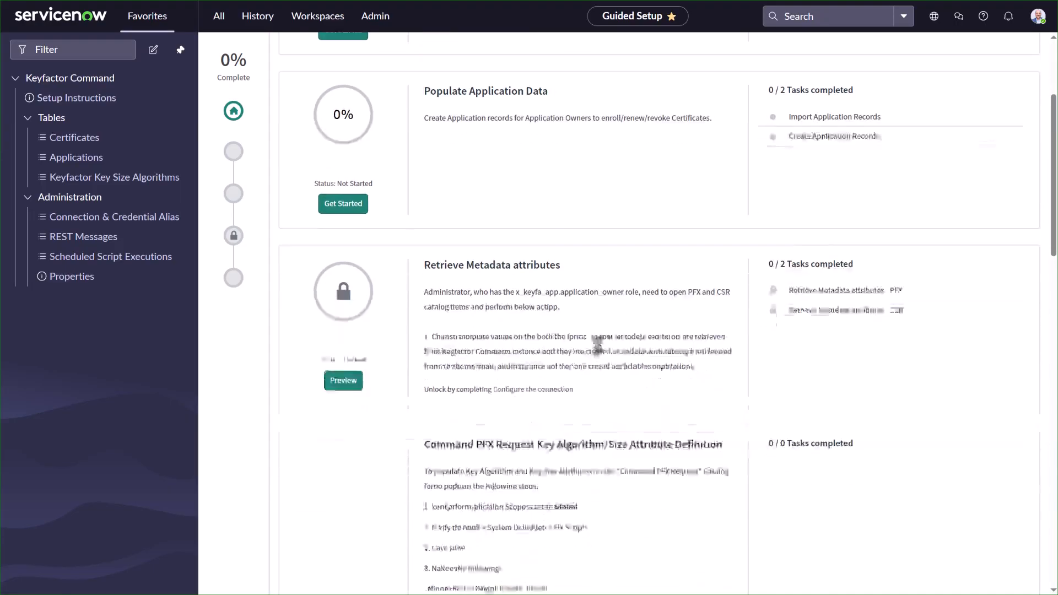
scroll(606, 359, "down", 3)
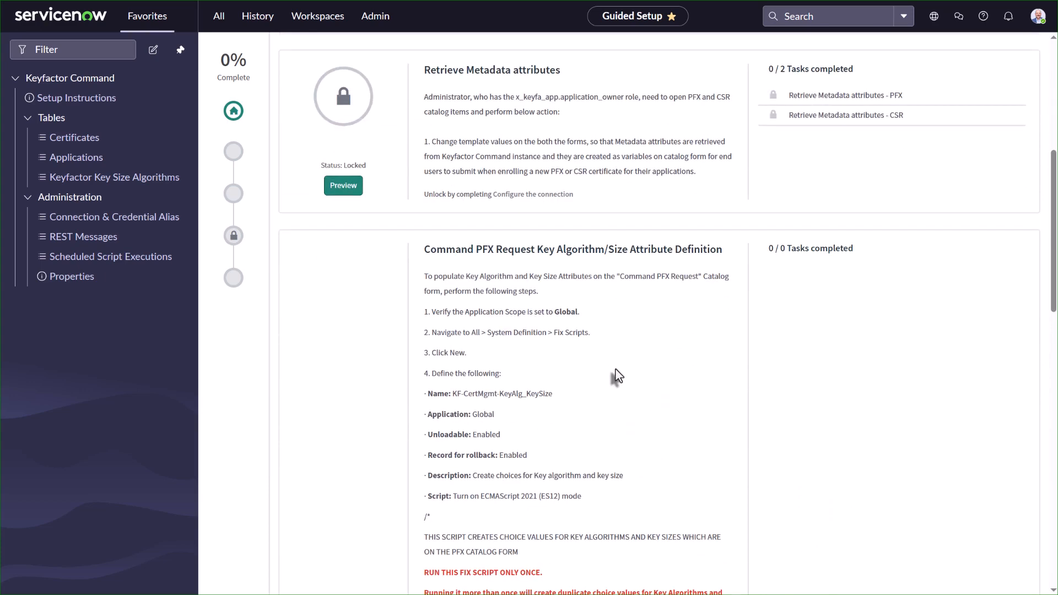
scroll(617, 376, "up", 6)
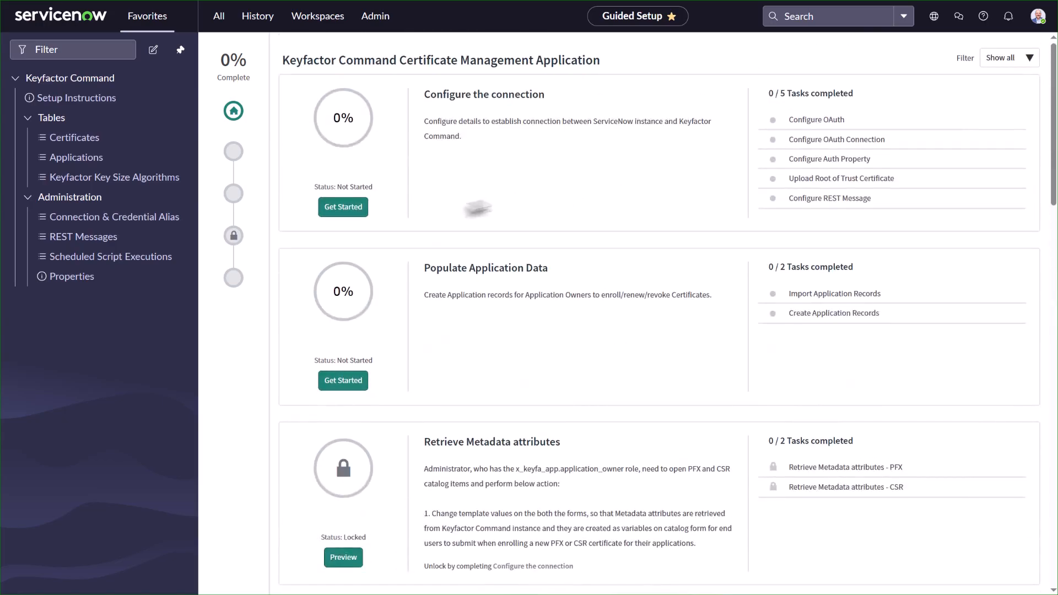
- Open the Configure the connection section and open the configuration for its Configure OAuth task
left_click(346, 209)
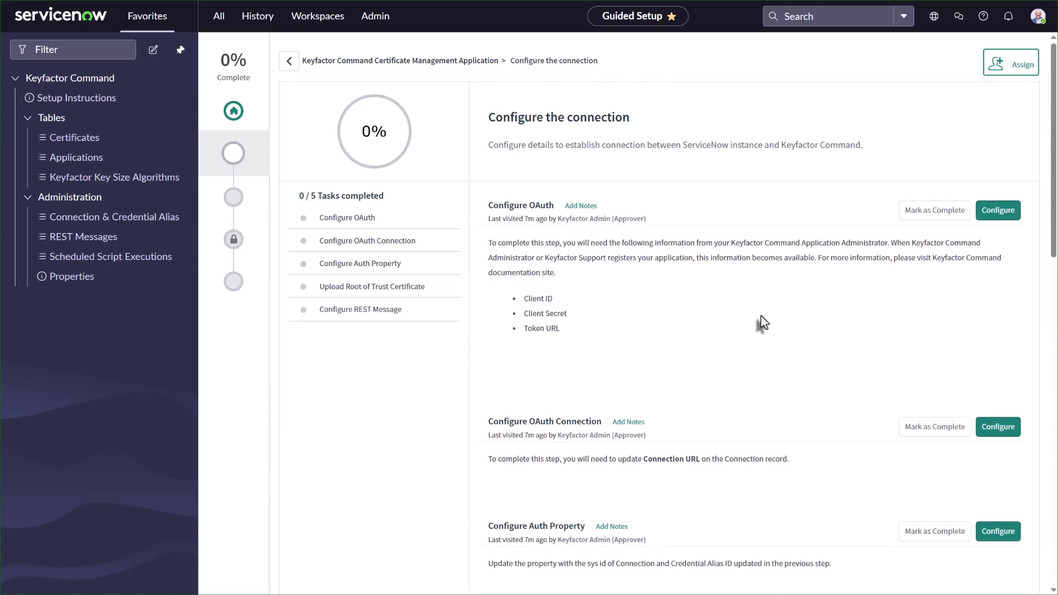
left_click(998, 210)
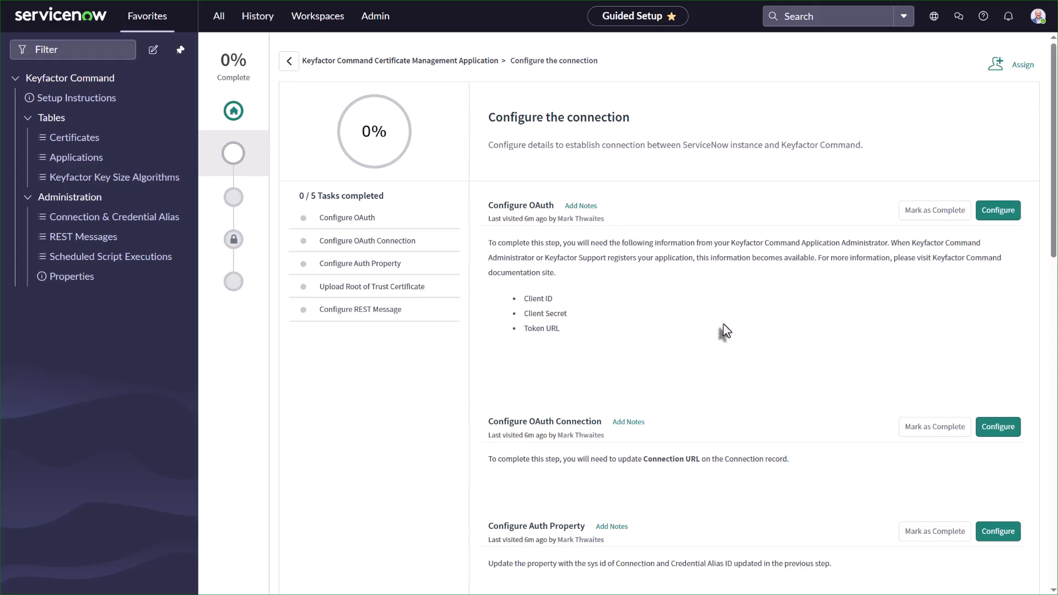
- Inspect the Connection URL placeholder in the OAuth Connection record, then open the configuration for the Auth Property task
left_click(998, 428)
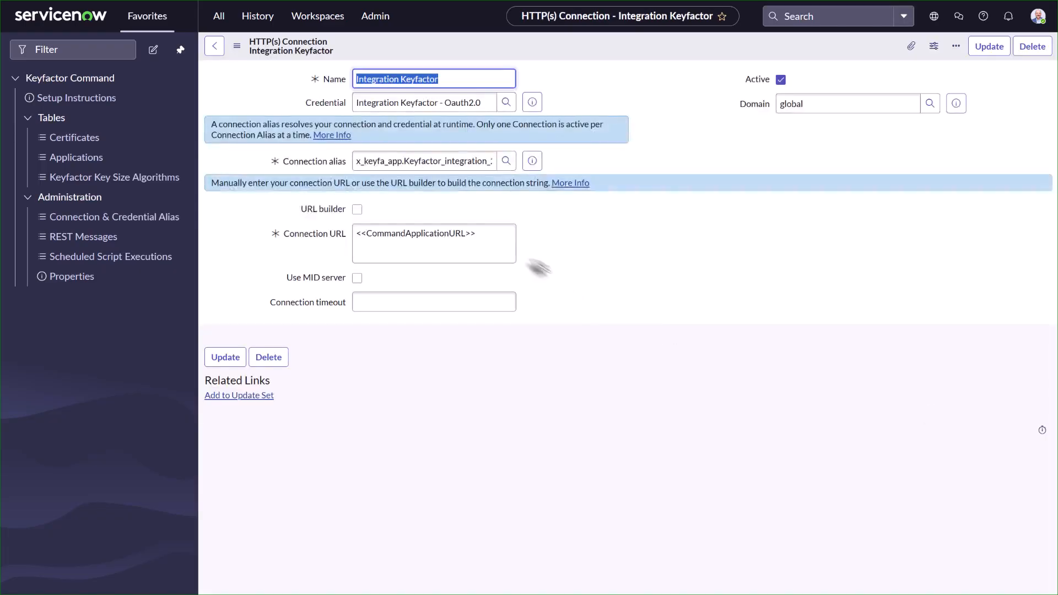
left_click_drag(478, 233, 353, 231)
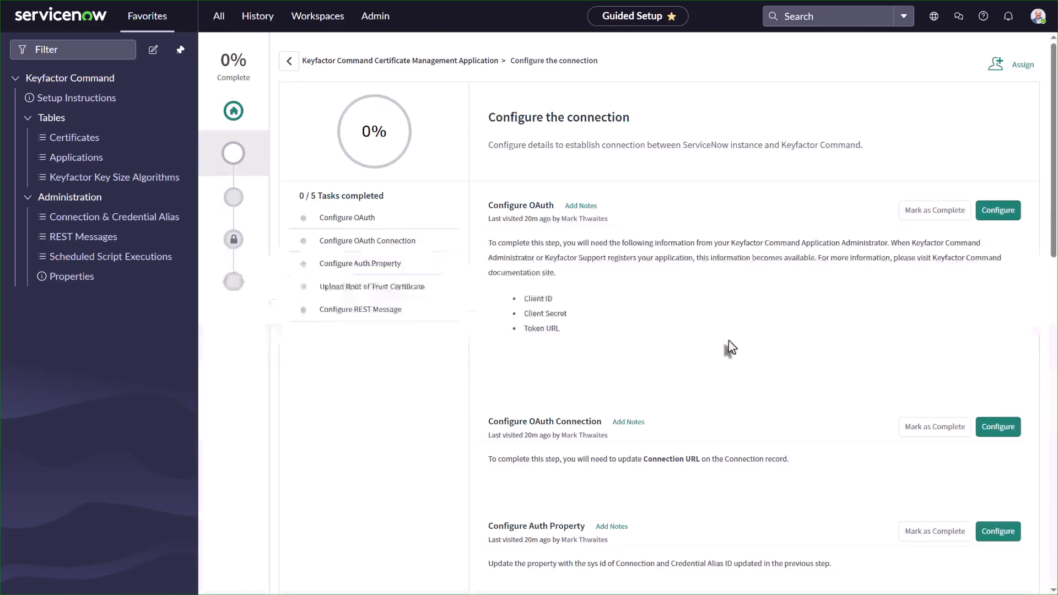
left_click(999, 531)
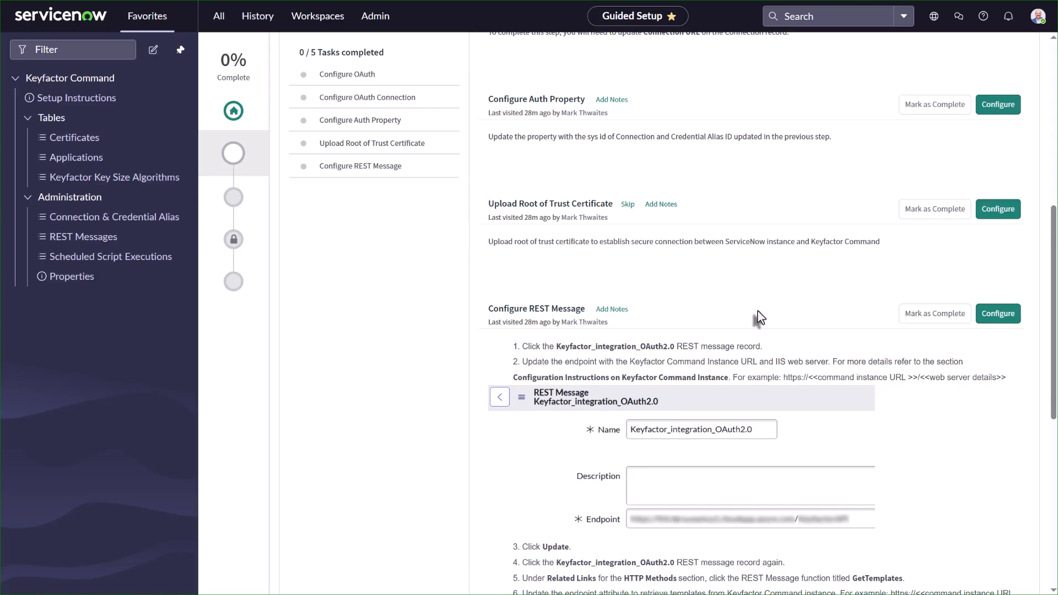
- Open the Keyfactor_integration_OAuth2.0 record from the Configure REST Message task and examine its endpoint, authentication and HTTP methods
left_click(998, 314)
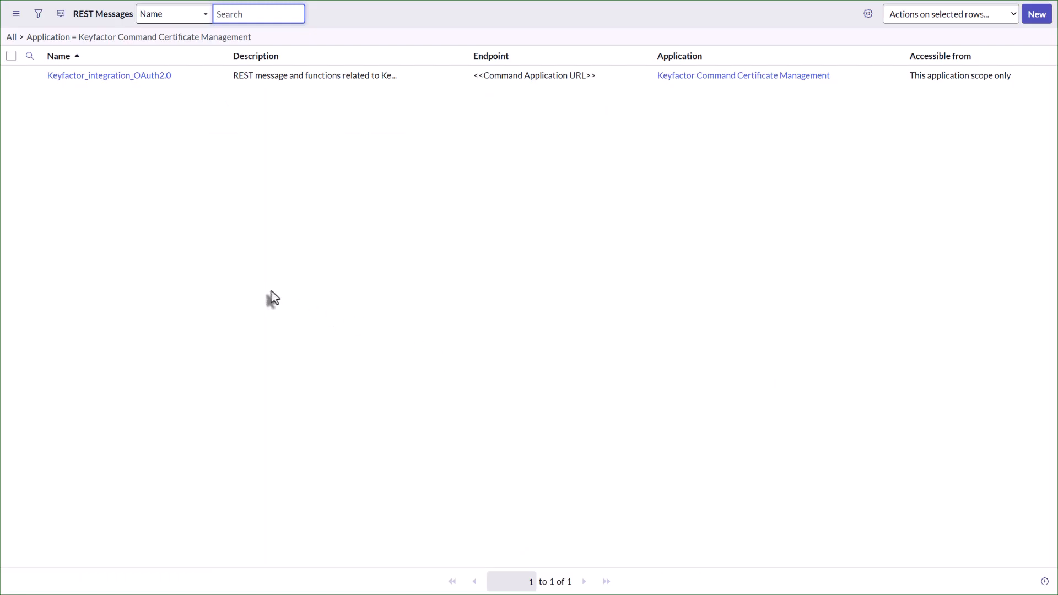
left_click(116, 80)
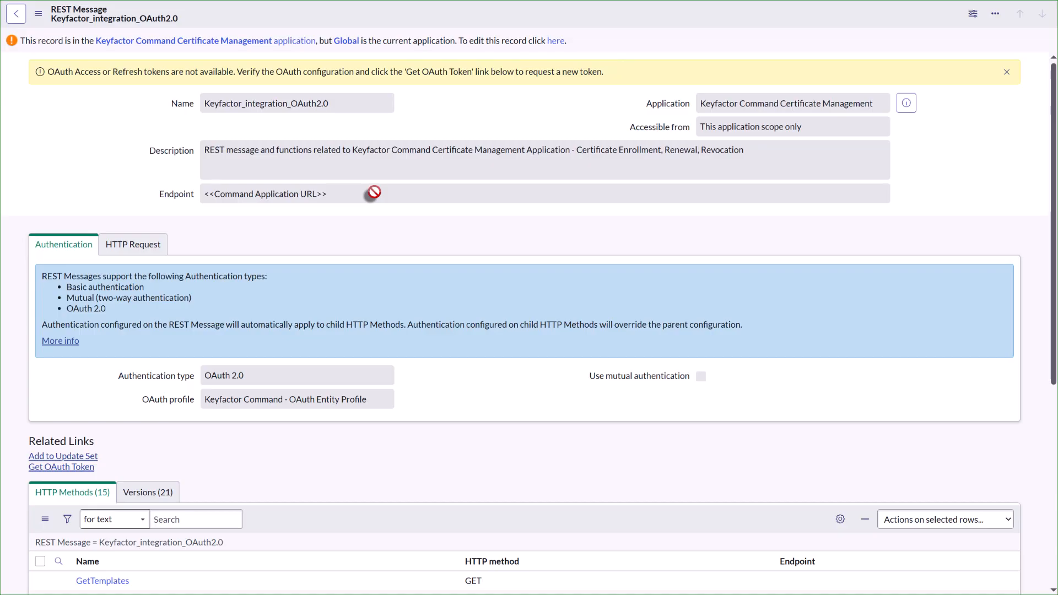
scroll(373, 396, "down", 6)
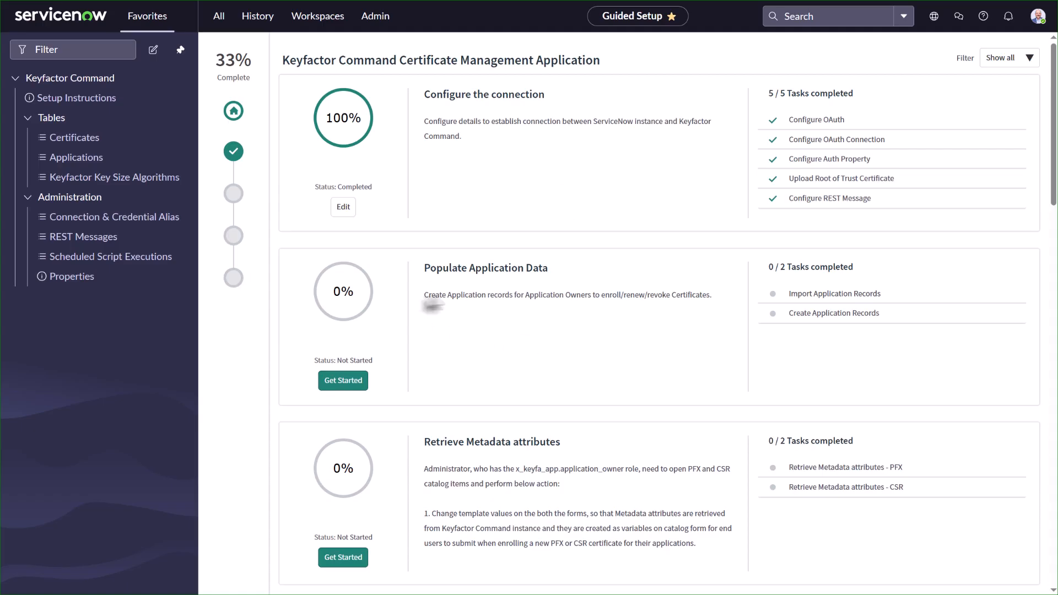
- Open the Populate Application Data section and review its instructions for importing and creating application records
left_click_drag(425, 295, 712, 311)
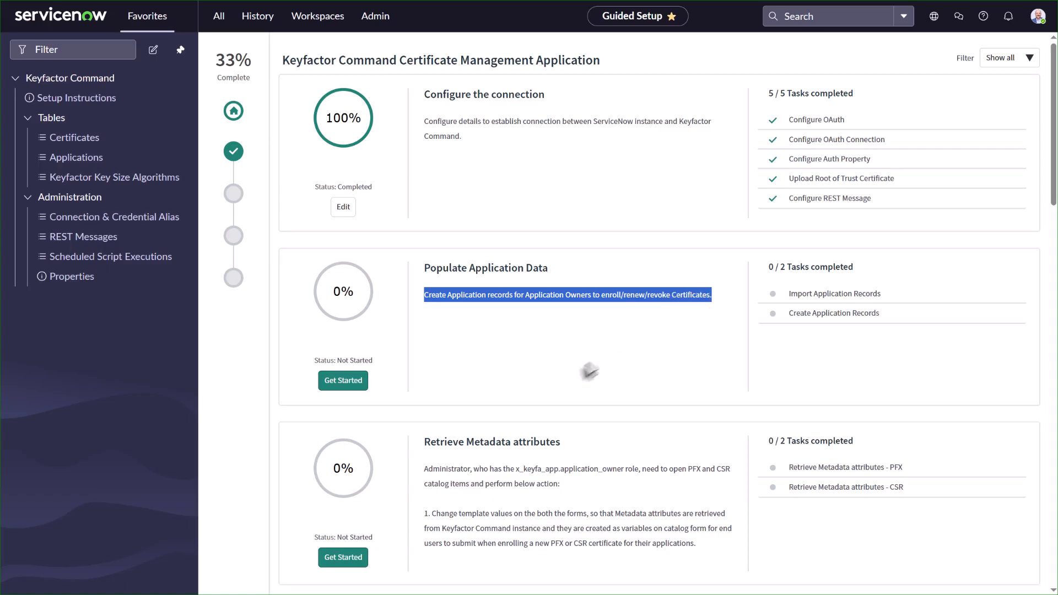
left_click(569, 359)
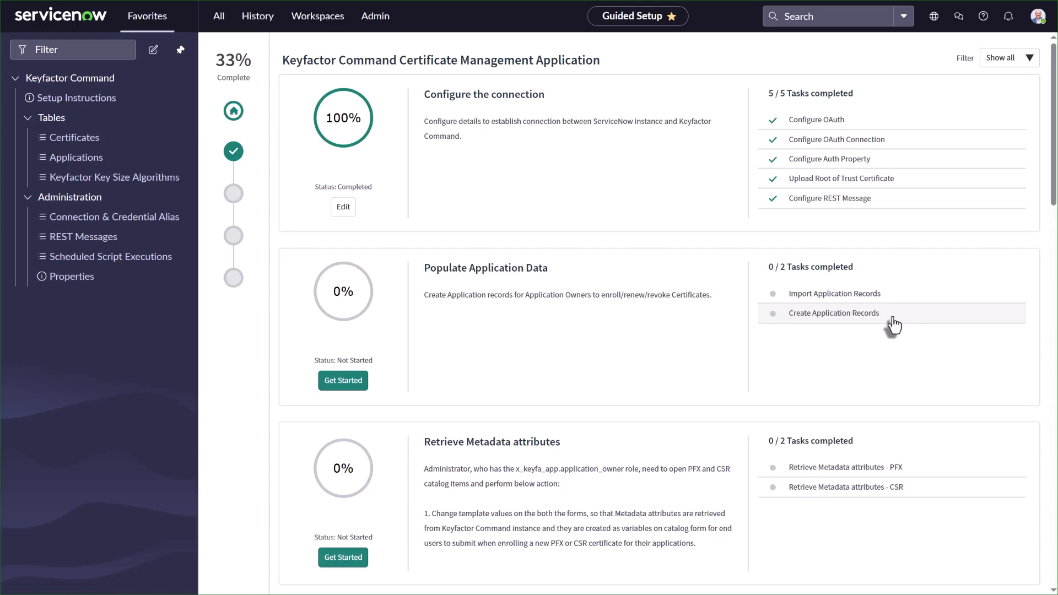
left_click(344, 381)
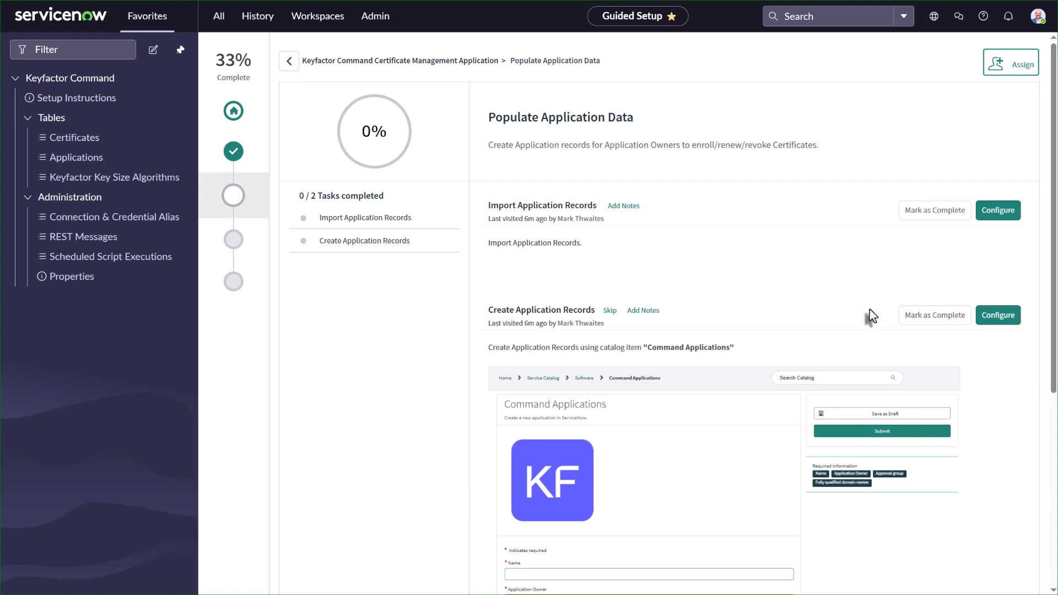
scroll(867, 359, "down", 2)
scroll(819, 494, "down", 1)
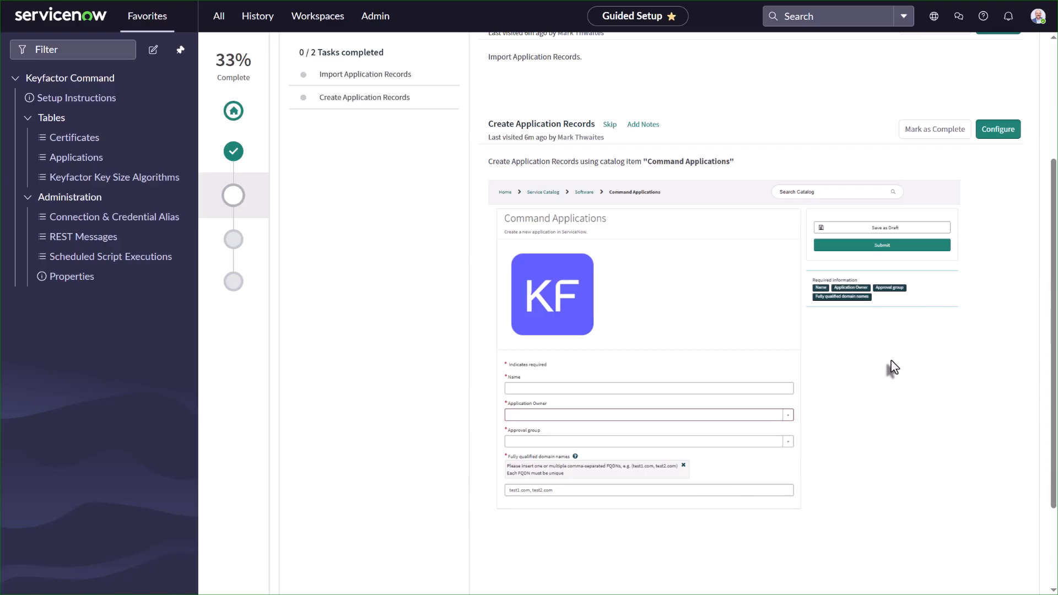
scroll(893, 368, "up", 2)
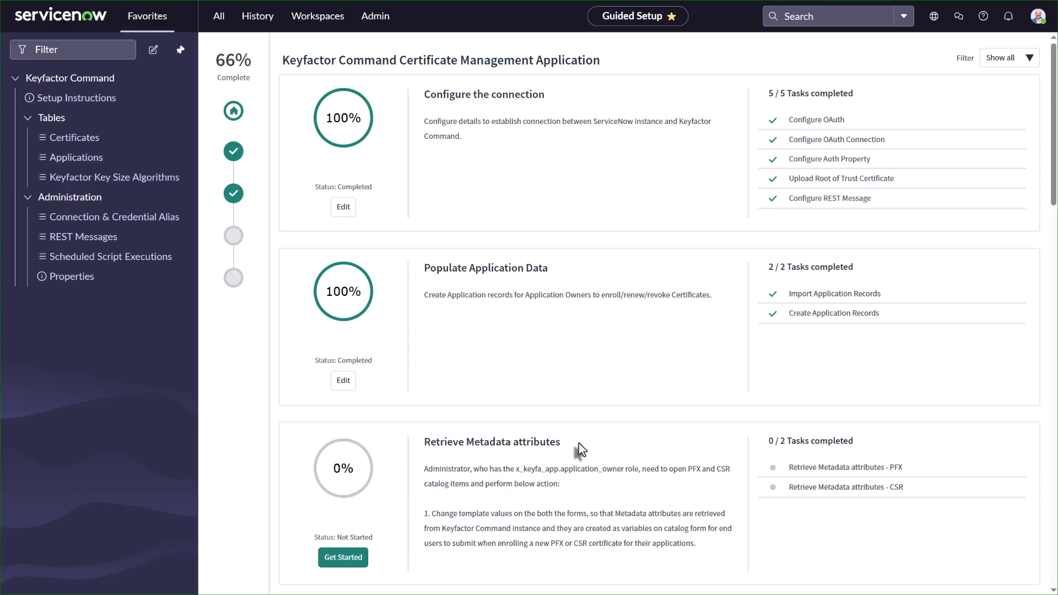
- Open the Retrieve Metadata attributes section and review the PFX and CSR certificate template and metadata instructions
left_click(343, 558)
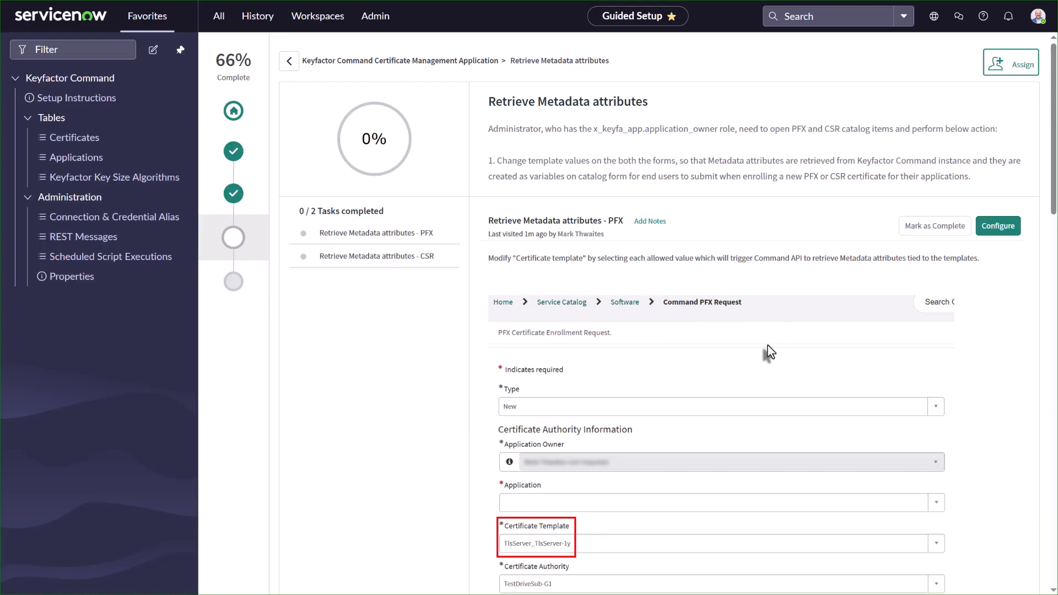
scroll(770, 351, "down", 5)
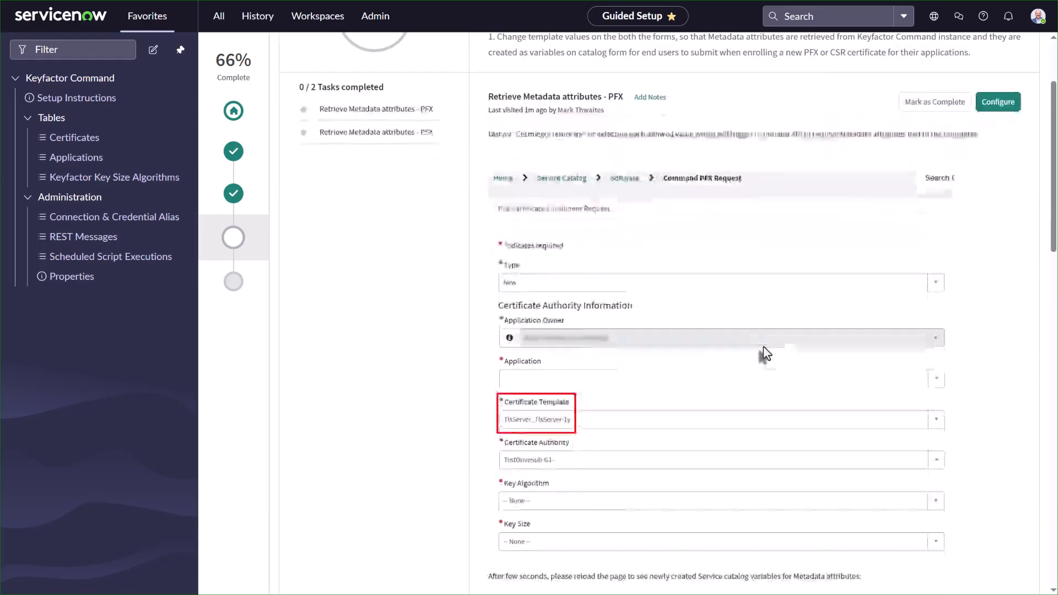
scroll(764, 353, "down", 1)
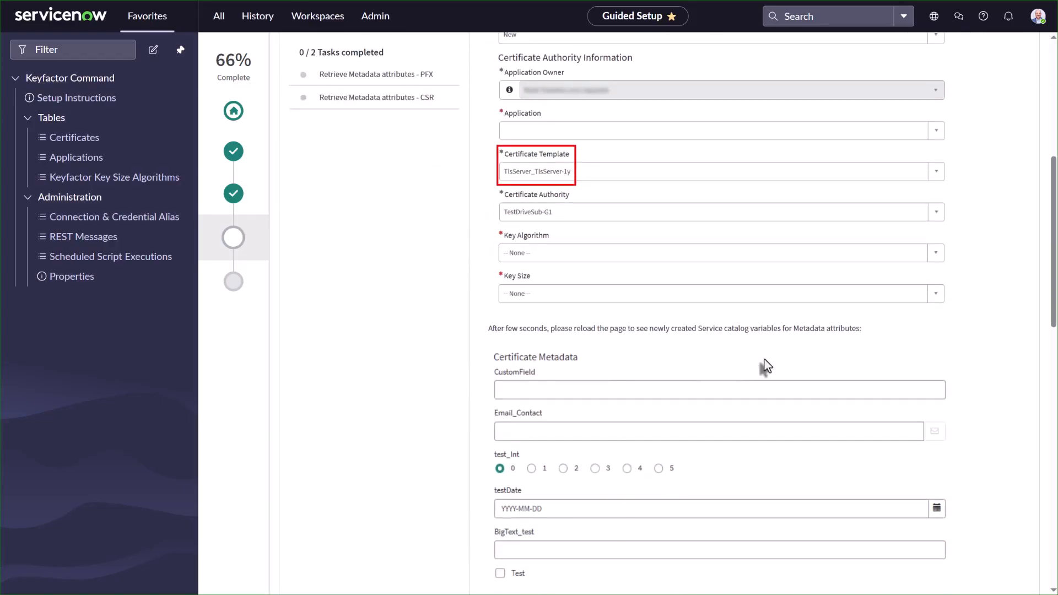
scroll(765, 366, "down", 2)
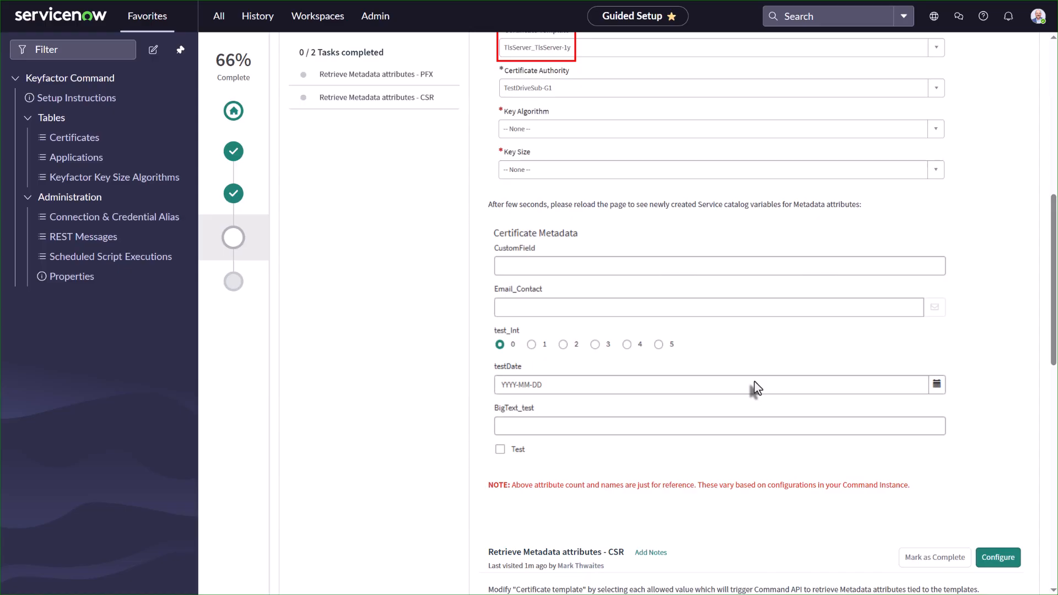
scroll(755, 388, "down", 5)
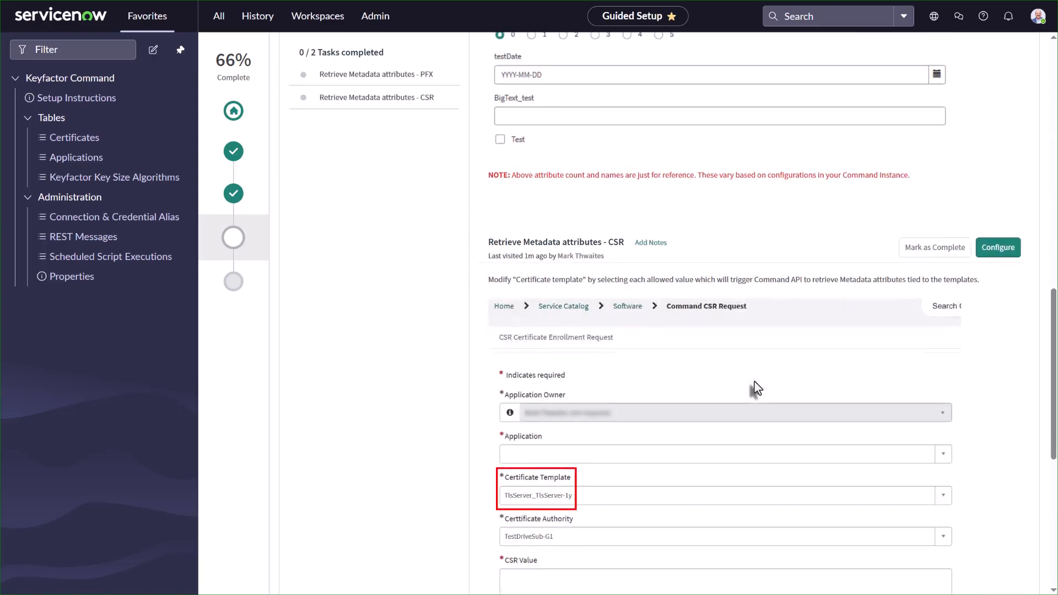
scroll(756, 388, "down", 1)
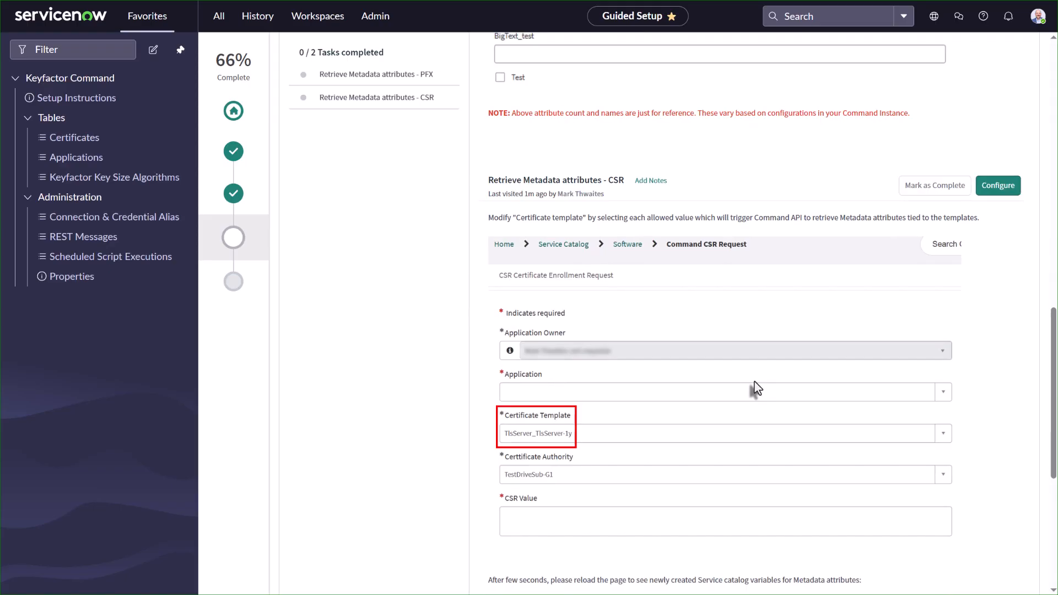
scroll(715, 397, "down", 2)
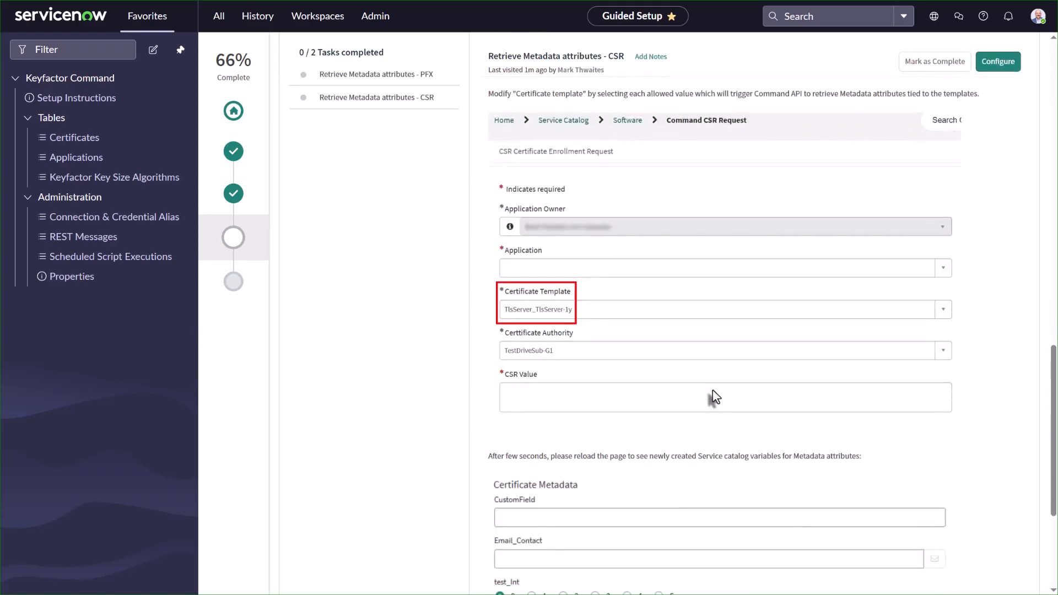
scroll(715, 397, "down", 3)
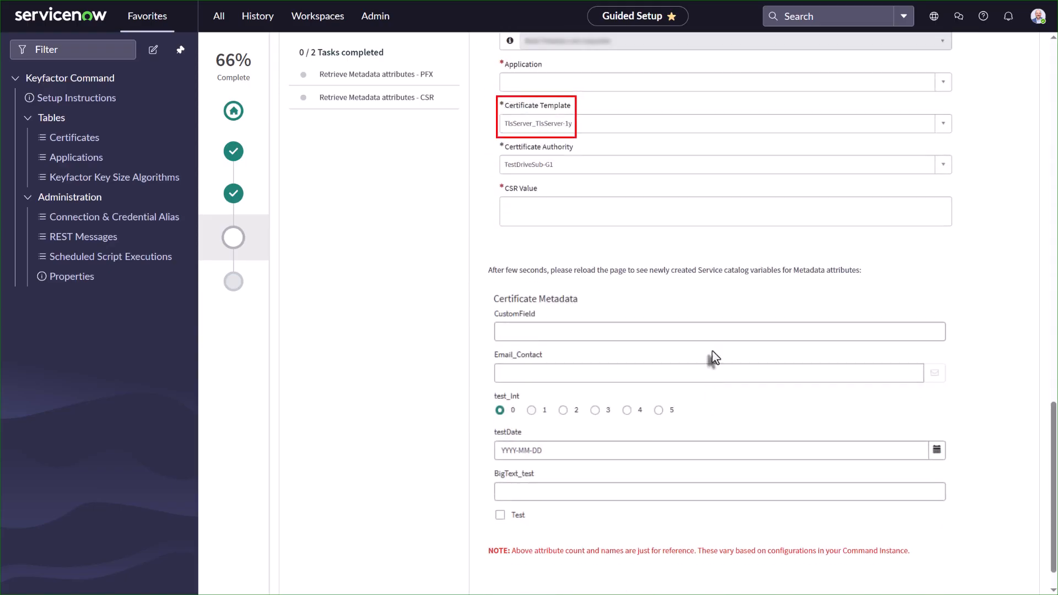
scroll(719, 433, "down", 1)
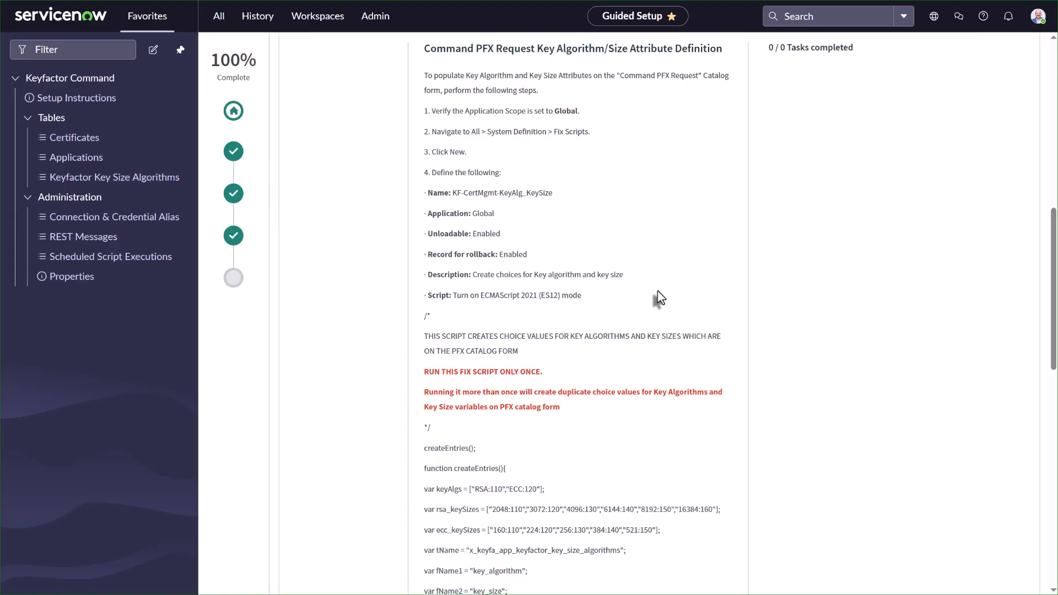
- Read through the fix script in the Command PFX Request Key Algorithm/Size Attribute Definition instructions
scroll(659, 295, "down", 4)
scroll(673, 280, "down", 8)
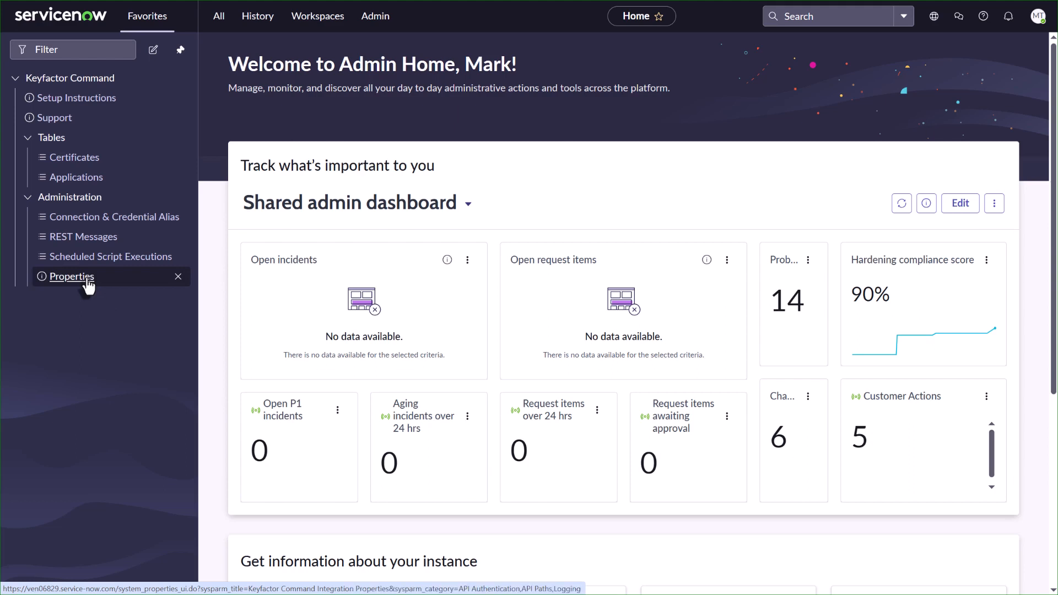
- Open the Keyfactor Certificate Import record from the scheduled script executions
left_click(126, 265)
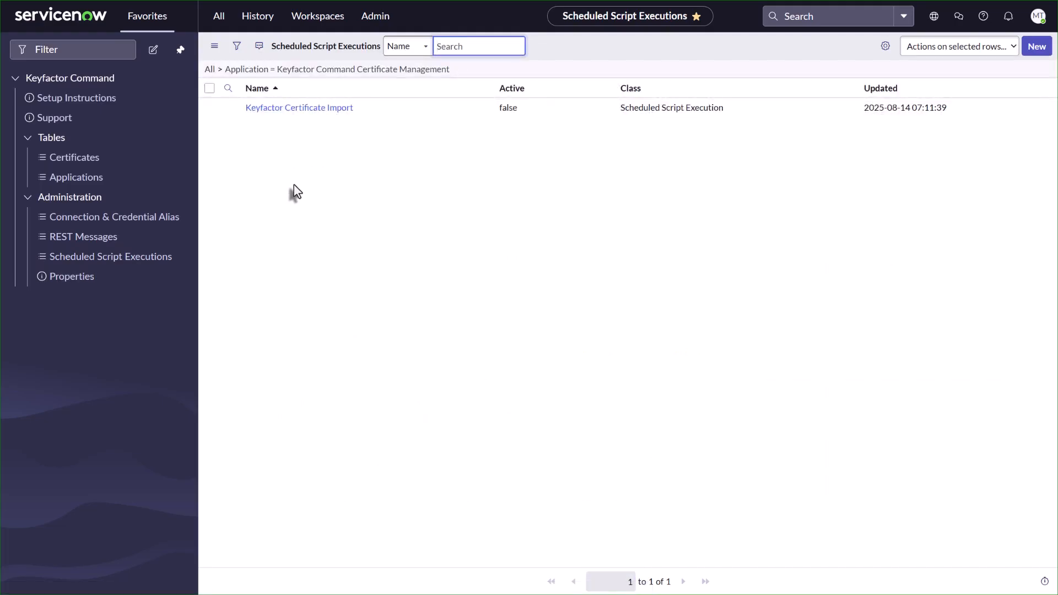
left_click(302, 108)
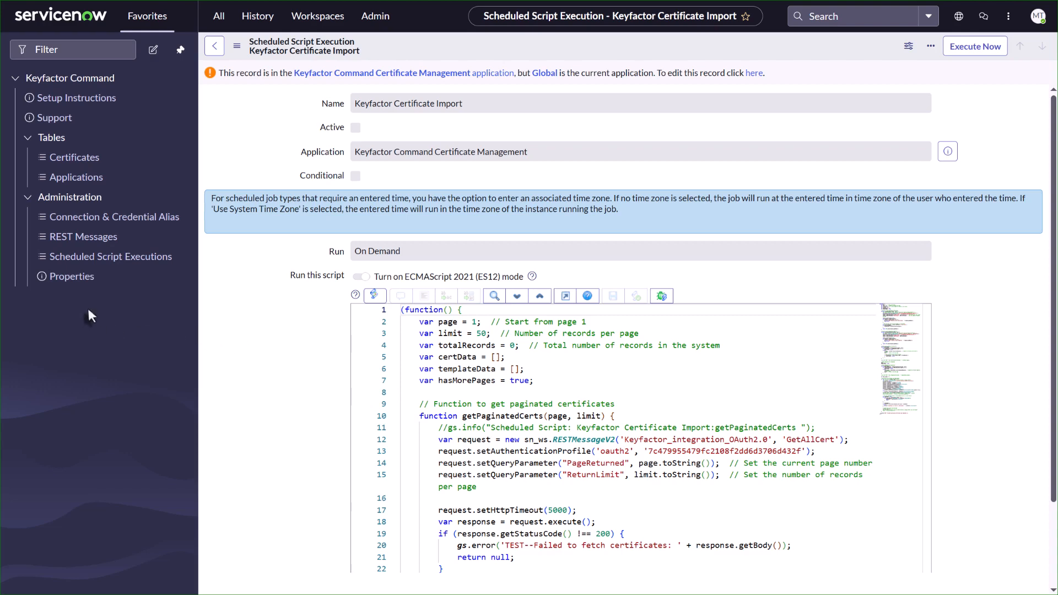
- Open the Keyfactor Command integration properties and review the API authentication, API path and logging settings
left_click(65, 278)
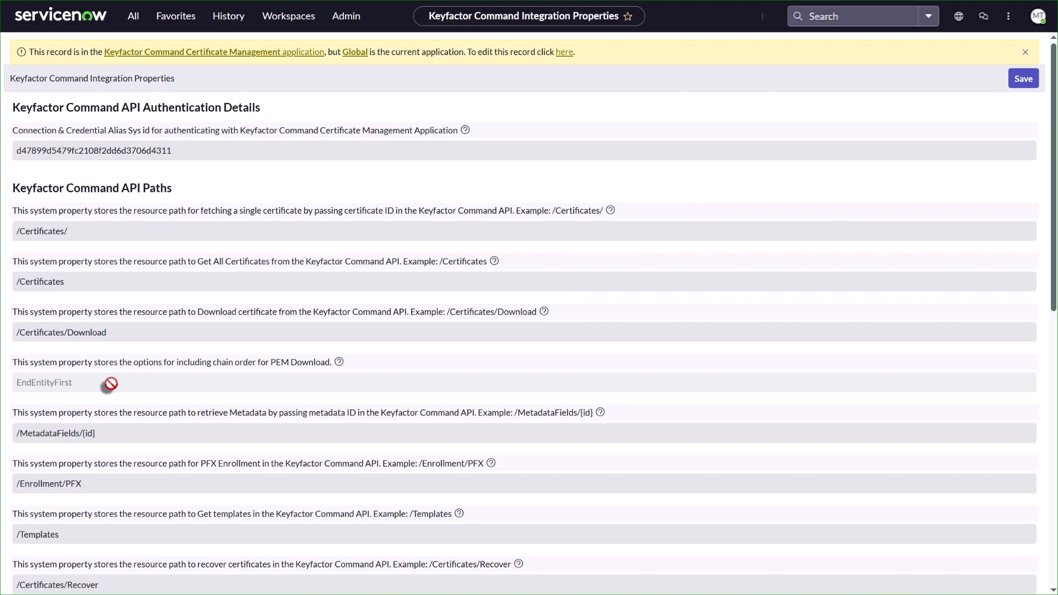
scroll(125, 391, "down", 6)
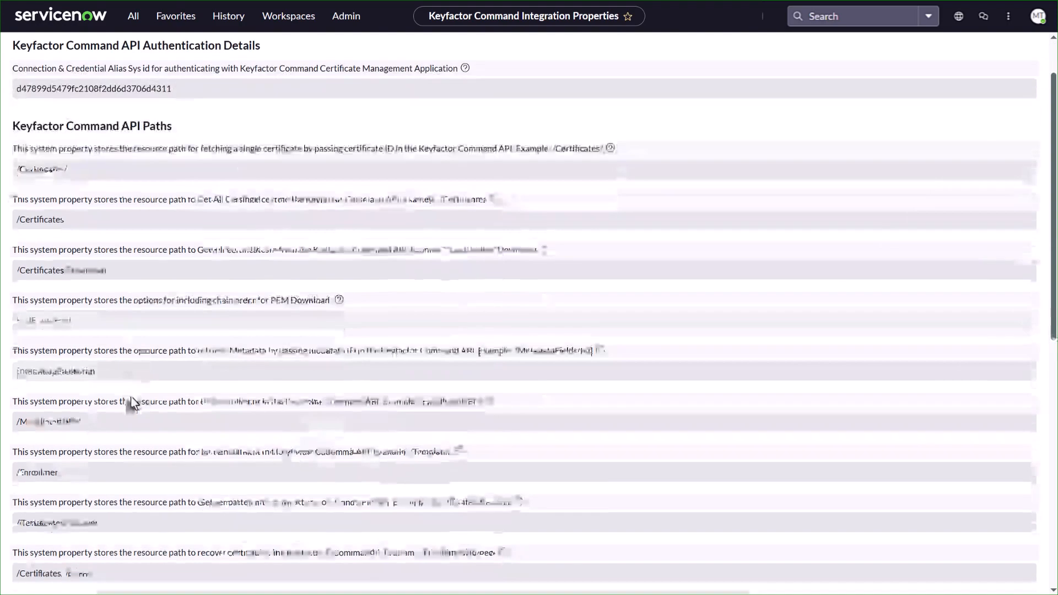
scroll(131, 399, "down", 4)
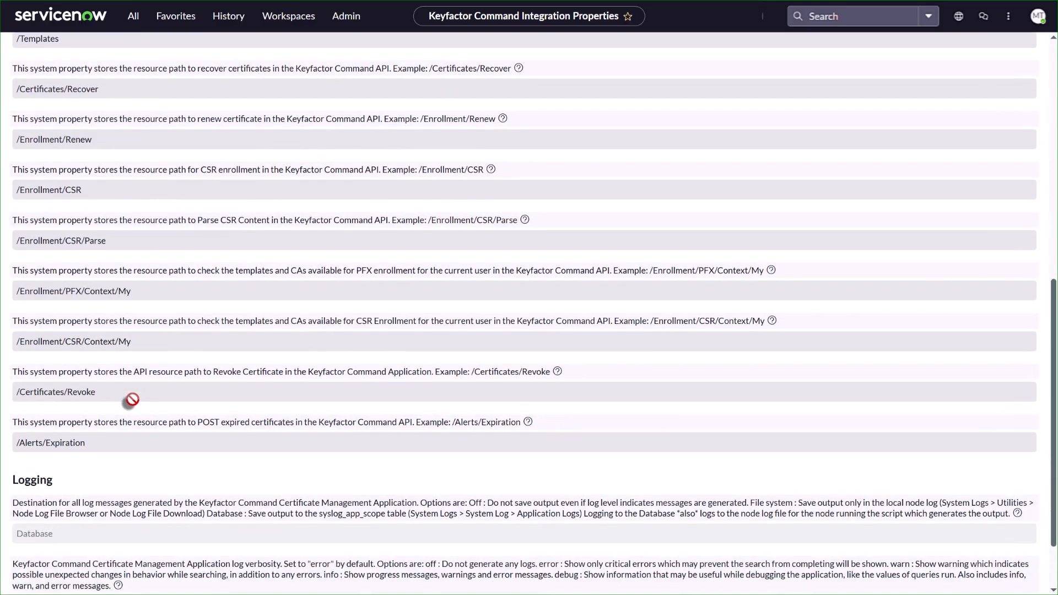
scroll(131, 400, "down", 2)
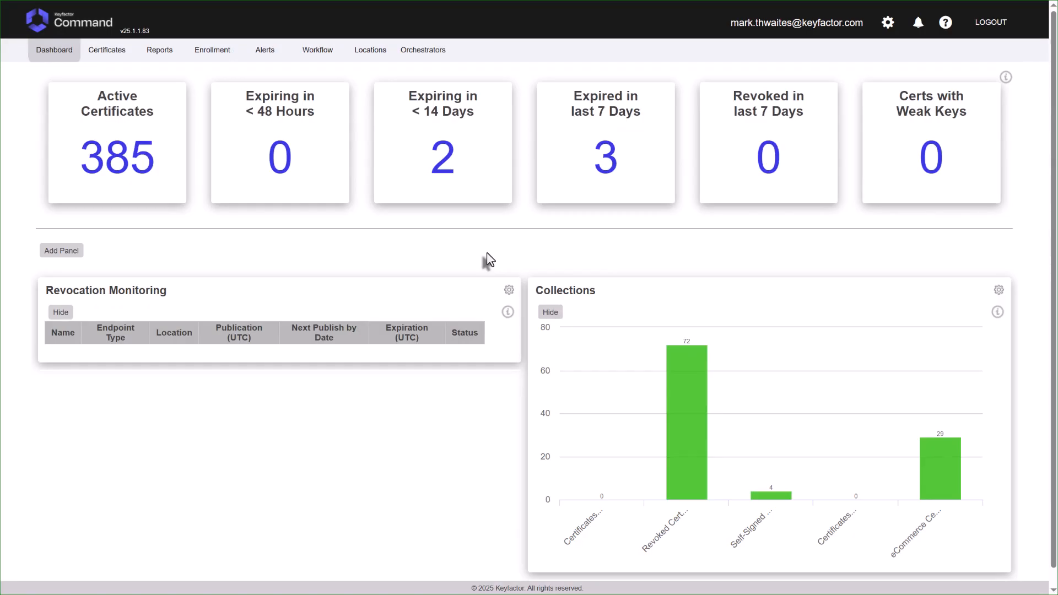
- View all certificates in Certificate Search and open the eCommerce Certificates collection
left_click(107, 50)
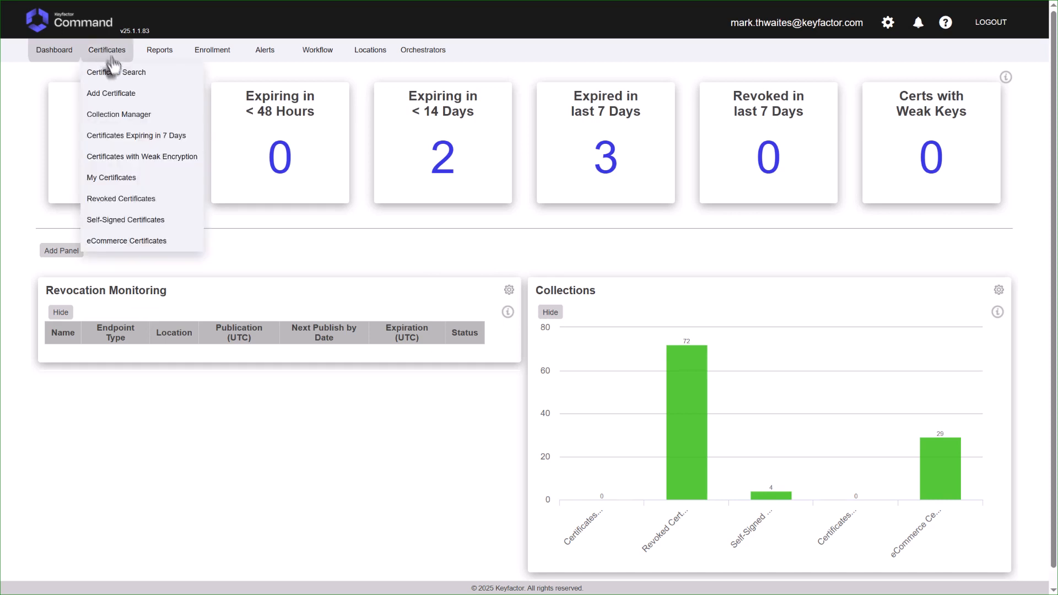
left_click(116, 74)
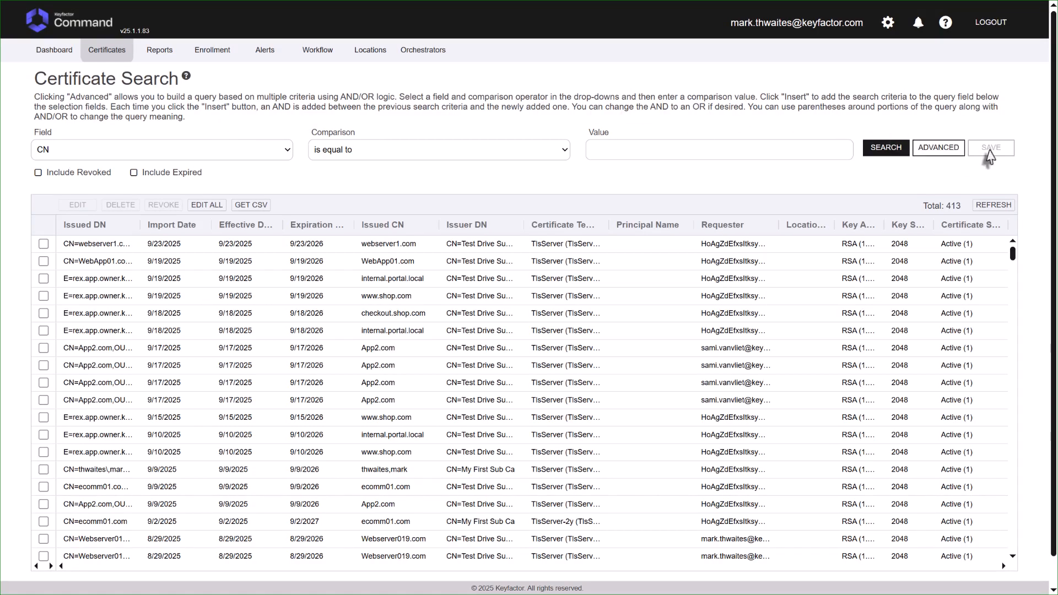
mouse_move(104, 52)
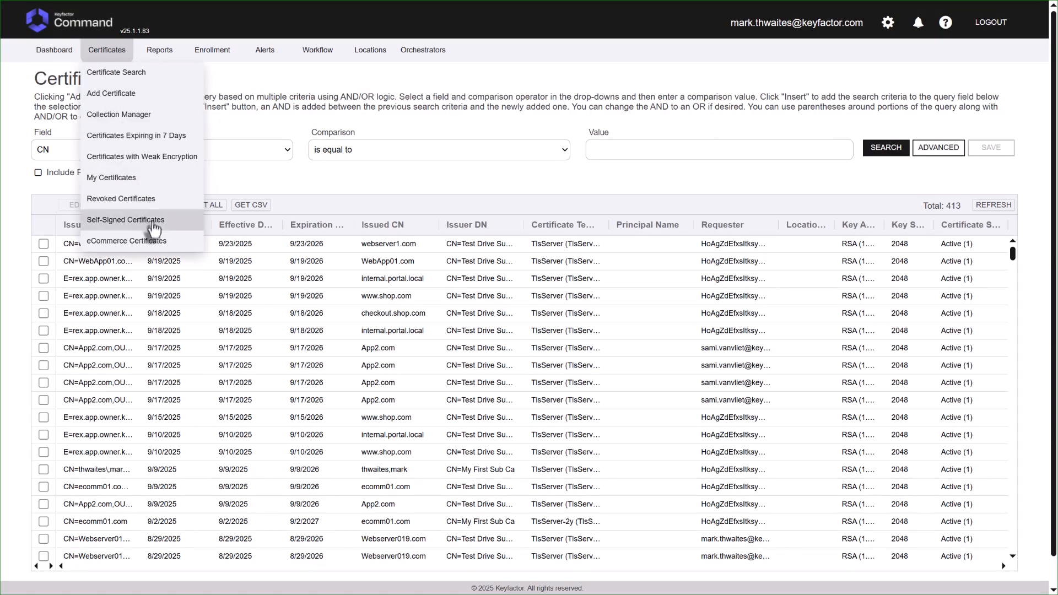
left_click(160, 252)
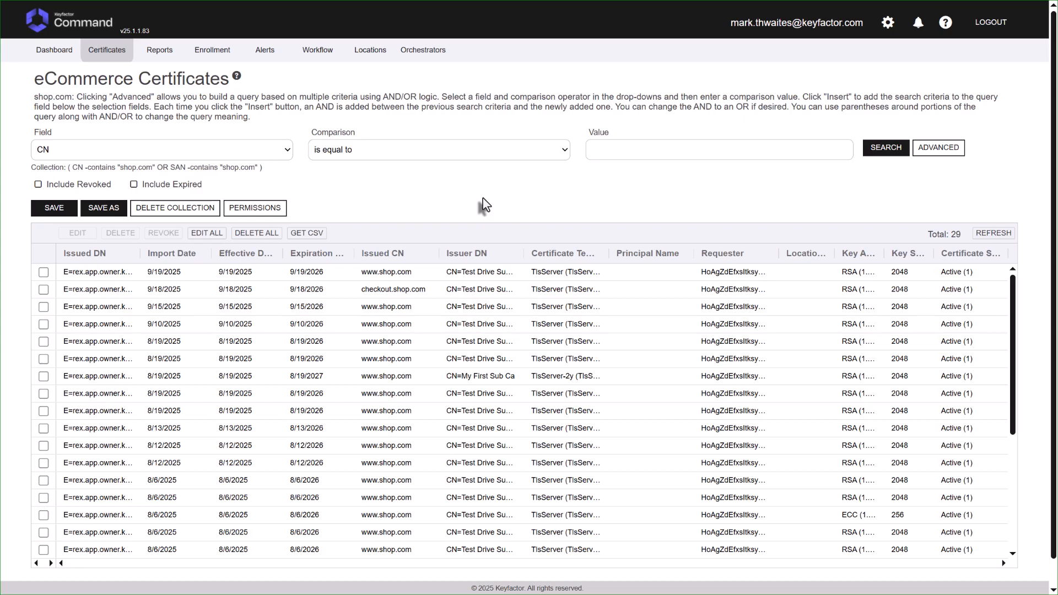
- Open the Expiration Service Now Incident alert from the expiration alerts and bring up its workflow configuration
mouse_move(266, 55)
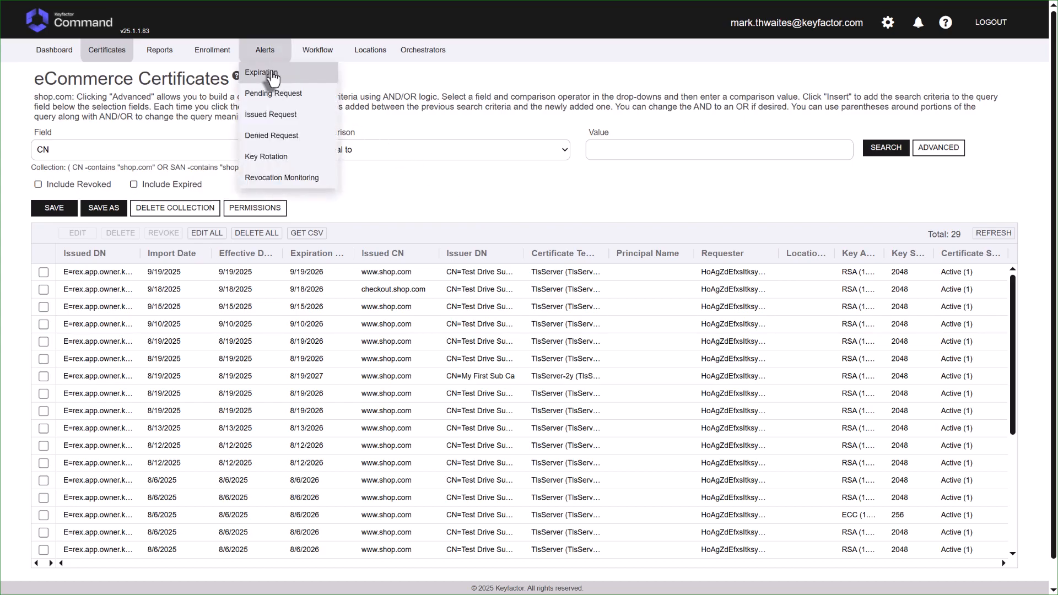
left_click(272, 78)
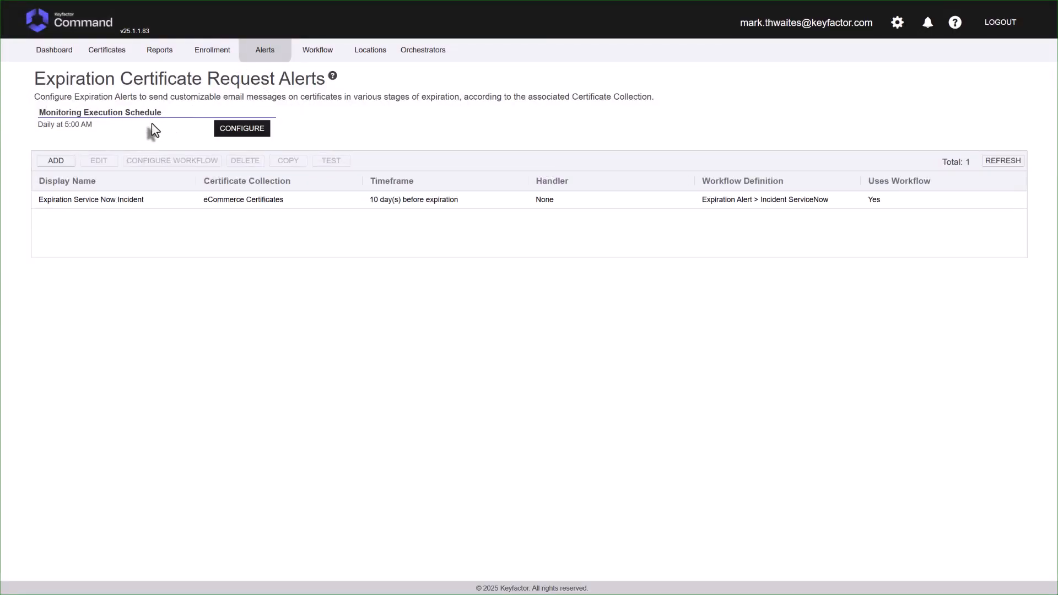
double_click(197, 199)
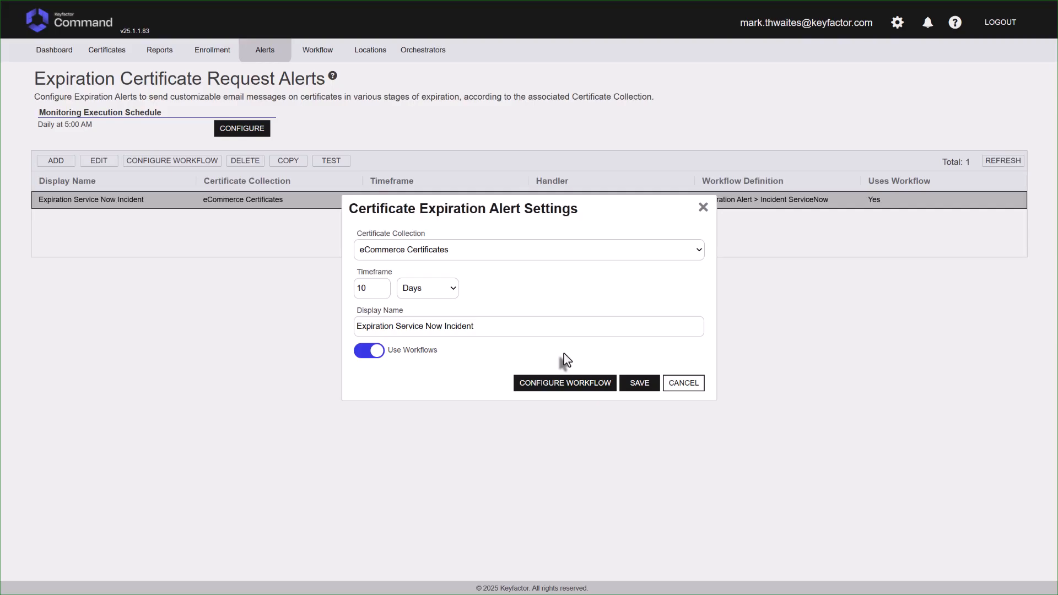
left_click(583, 385)
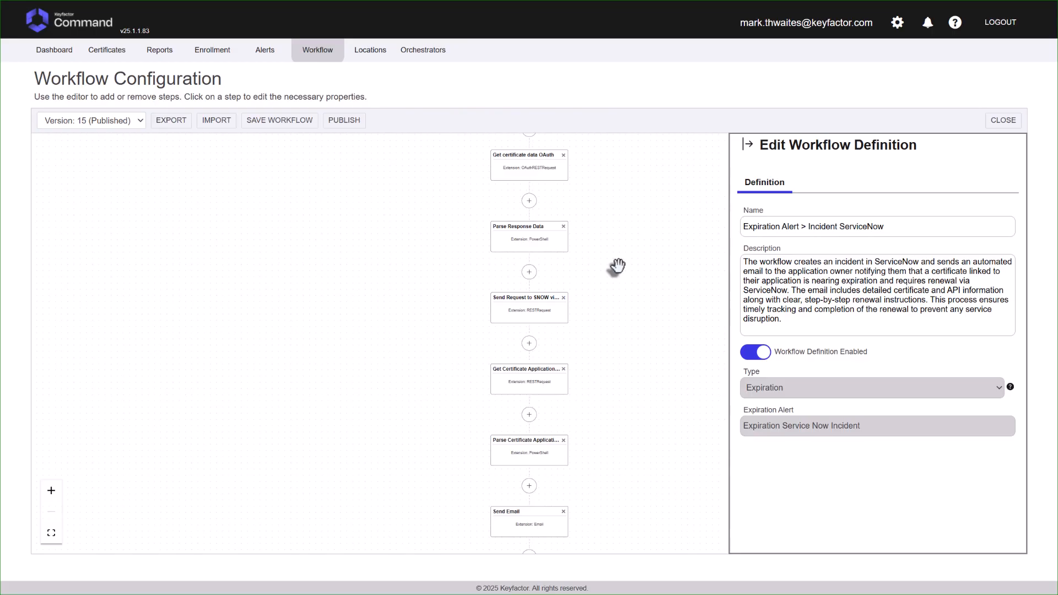
- Inspect the settings of the Get certificate data OAuth and Parse Response Data steps in the workflow
left_click_drag(610, 166, 610, 245)
scroll(608, 245, "up", 2)
scroll(608, 245, "up", 2)
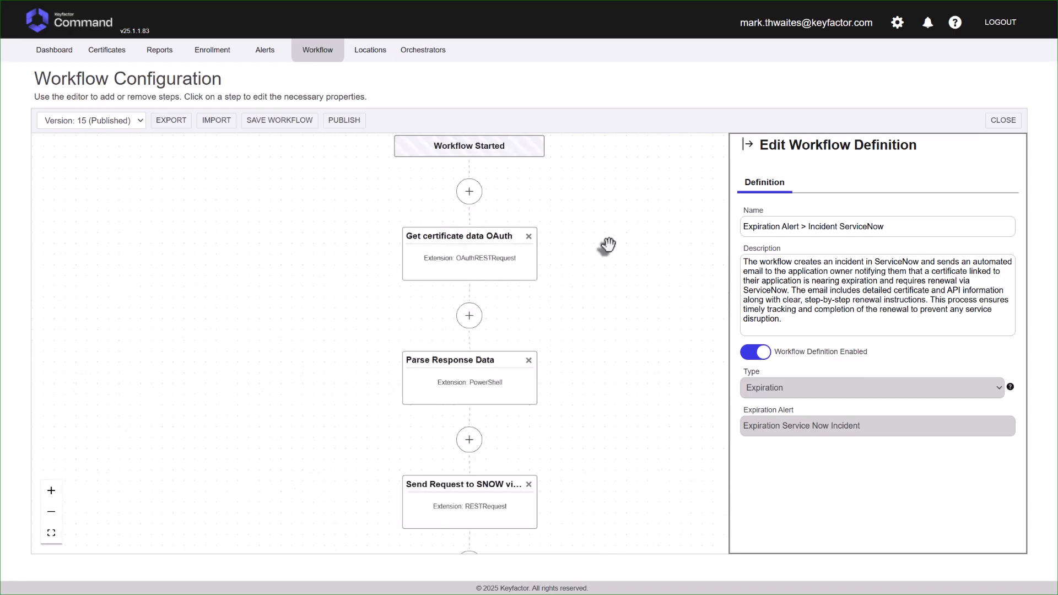
left_click(470, 278)
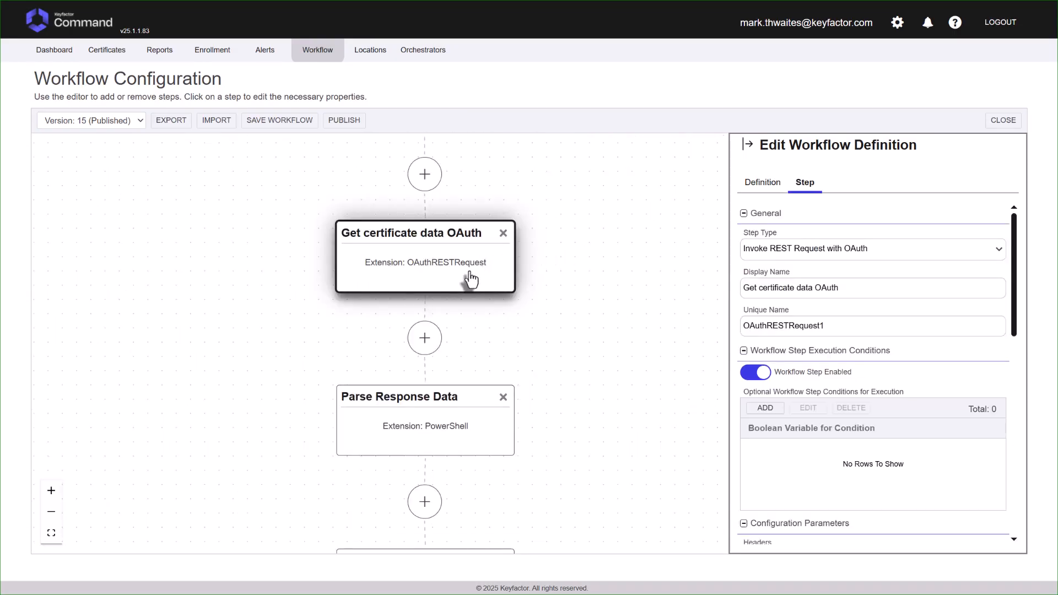
scroll(585, 358, "down", 3)
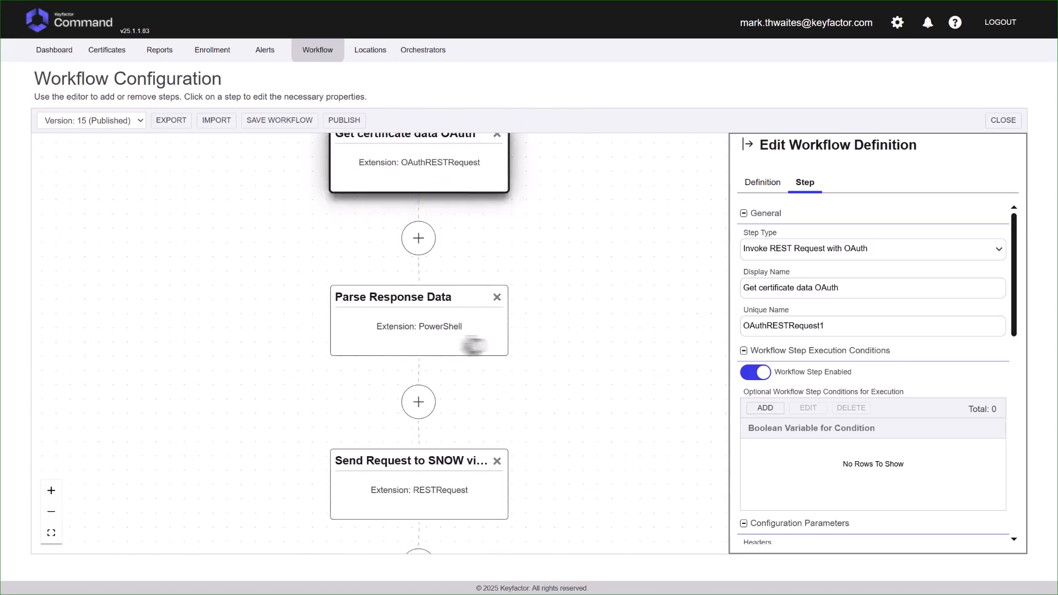
left_click(455, 346)
- Inspect the settings of the Send Request to SNOW via REST and Get Certificate Application Owner workflow steps
left_click_drag(625, 414, 633, 288)
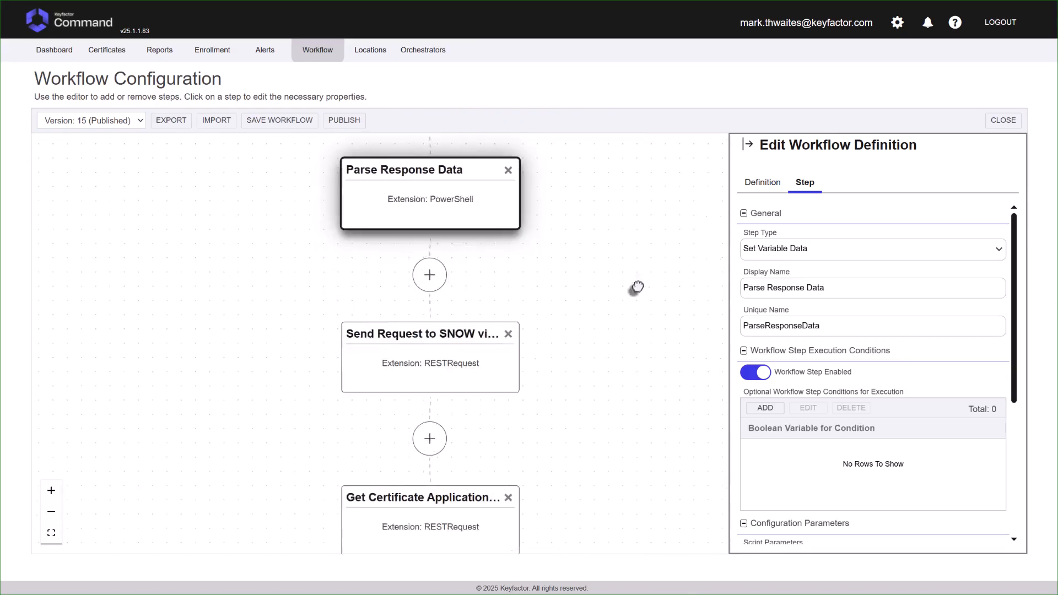
left_click(449, 377)
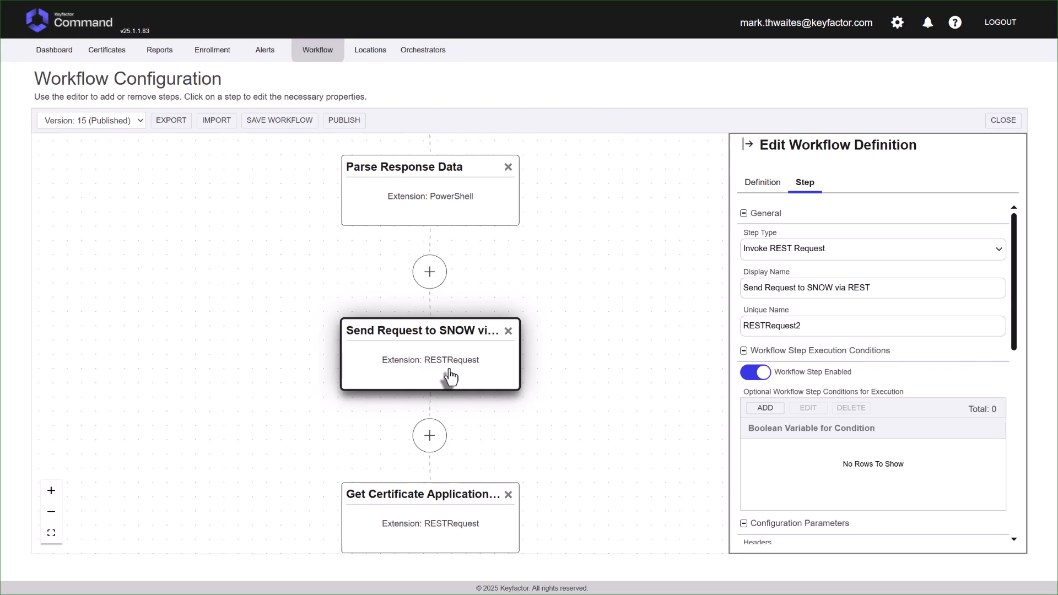
left_click_drag(595, 435, 611, 280)
left_click(470, 389)
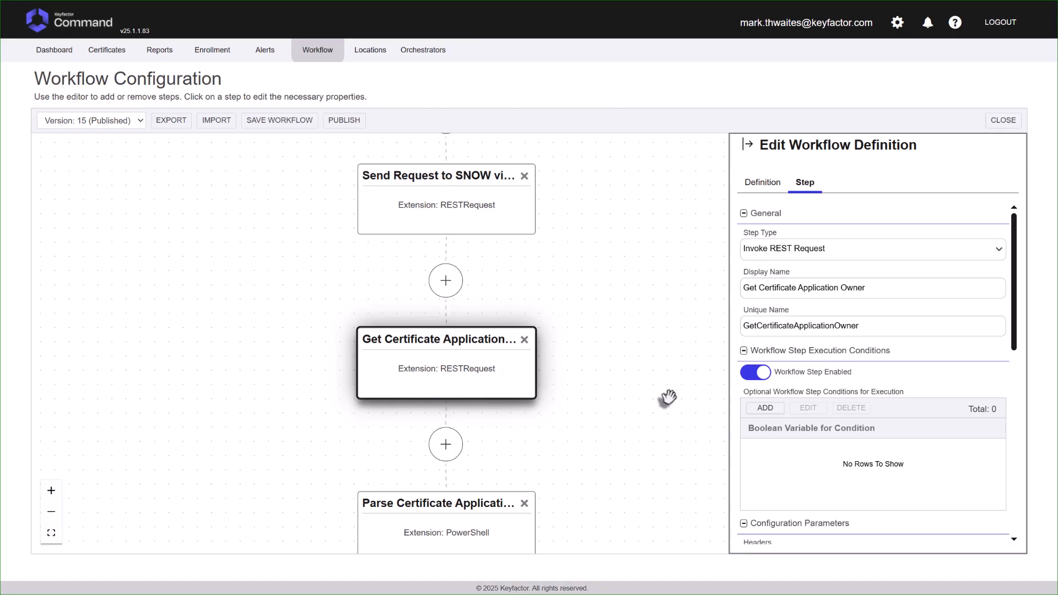
- Inspect the settings of the Parse Certificate Application Owner Response and Send Email workflow steps
left_click_drag(638, 468, 595, 302)
left_click(444, 363)
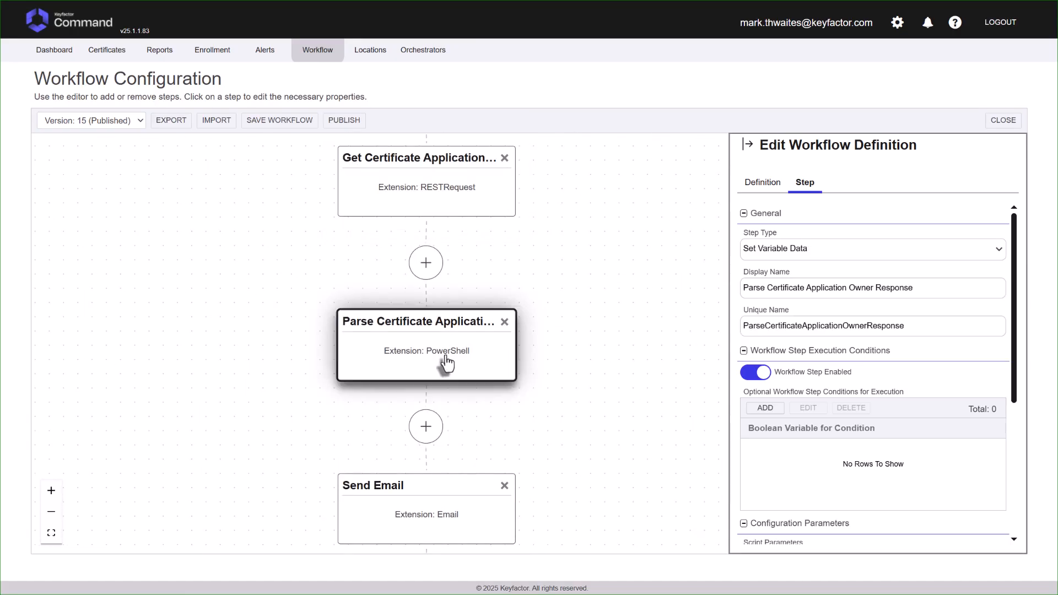
scroll(582, 446, "down", 2)
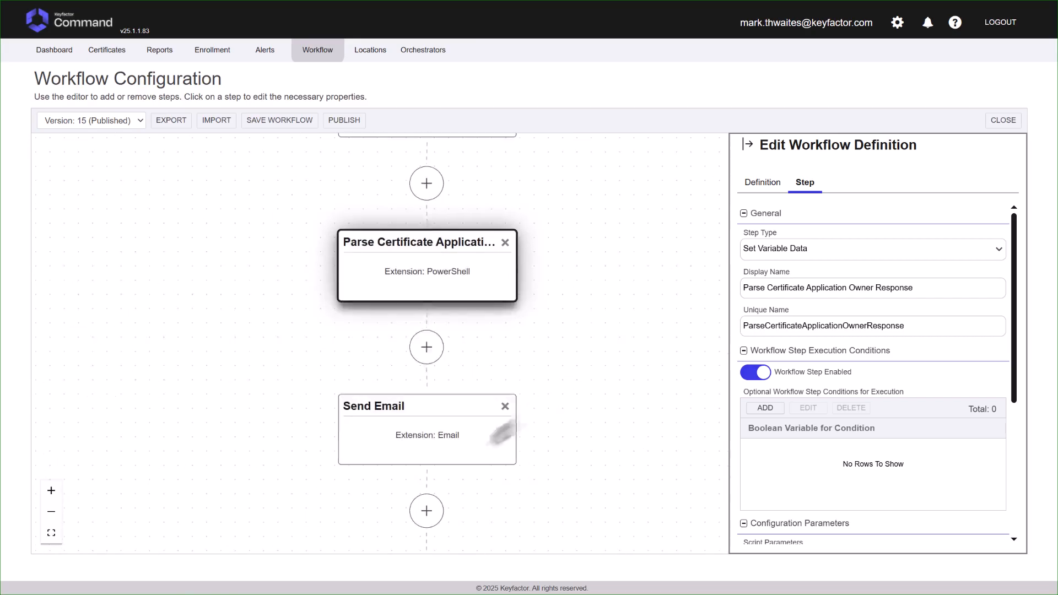
left_click(456, 461)
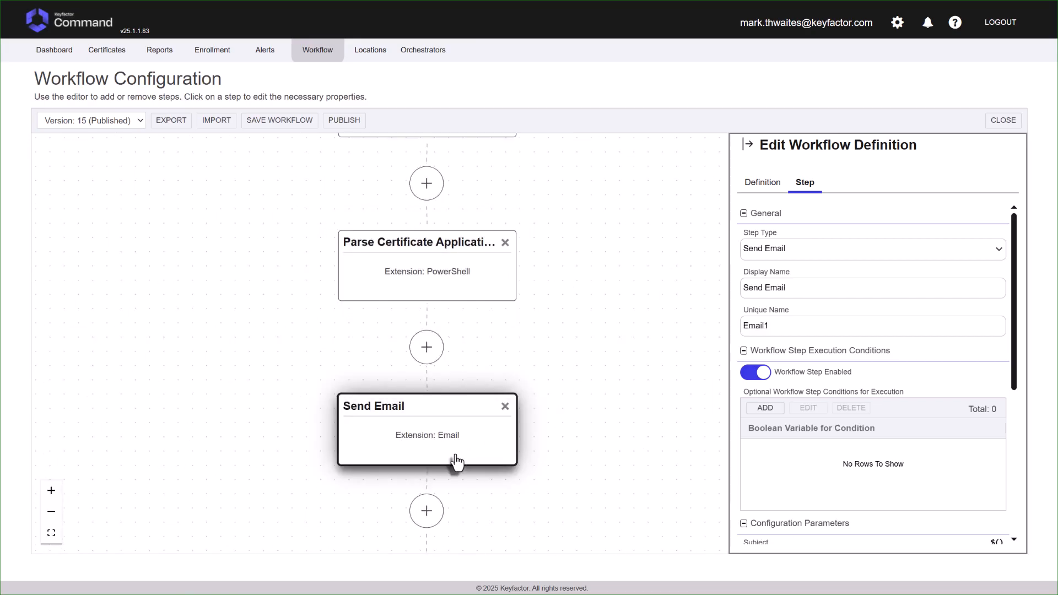